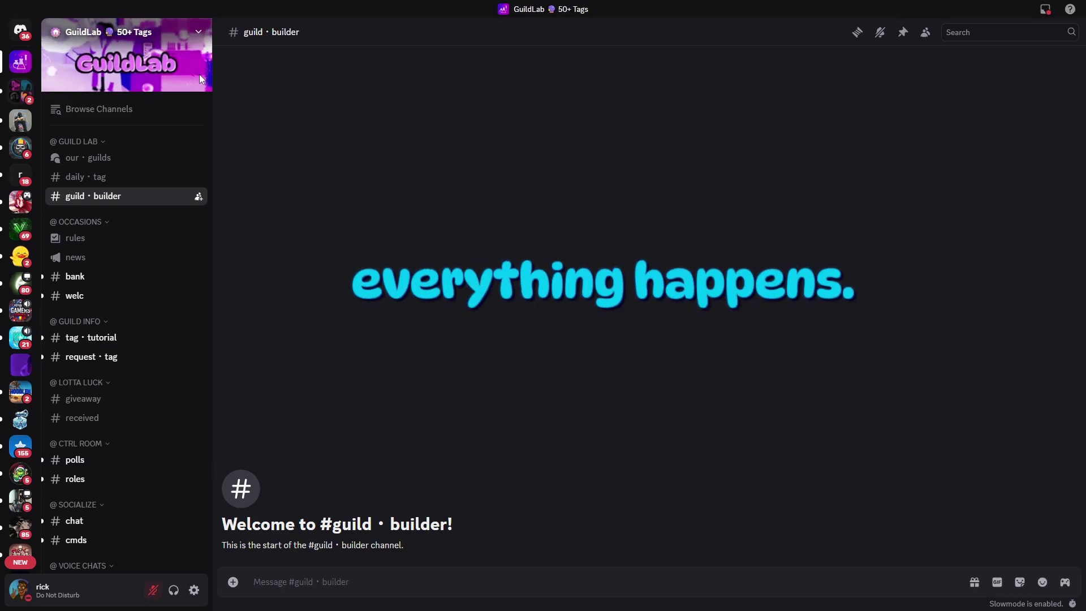
pyautogui.moveTo(89, 158)
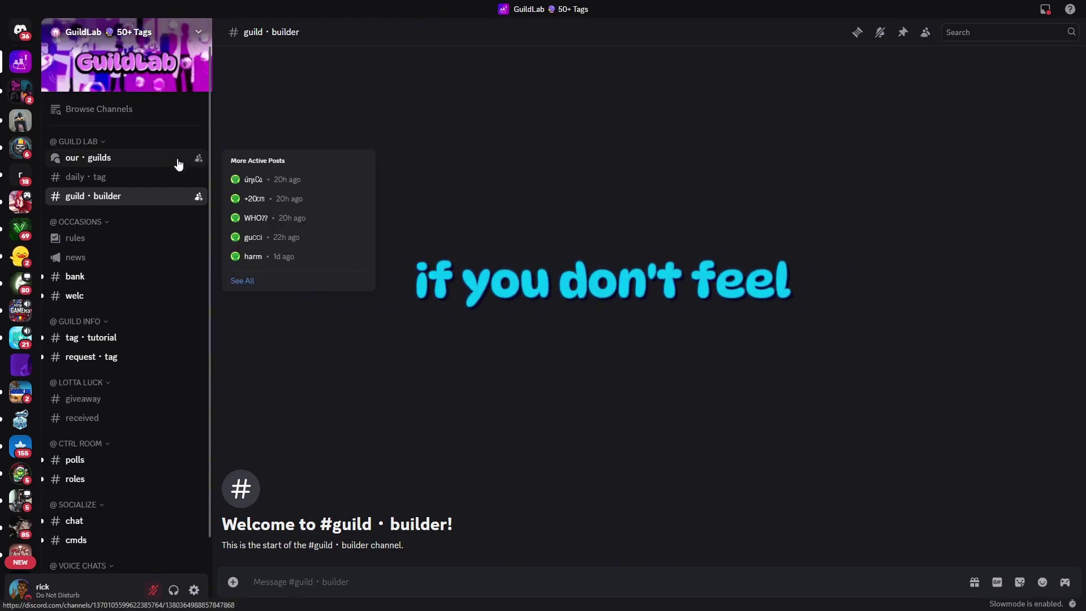
# Step: Send the !guild command in #guild · builder to get a Guild Generator invite
pyautogui.click(178, 164)
pyautogui.scroll(-4, 386, 252)
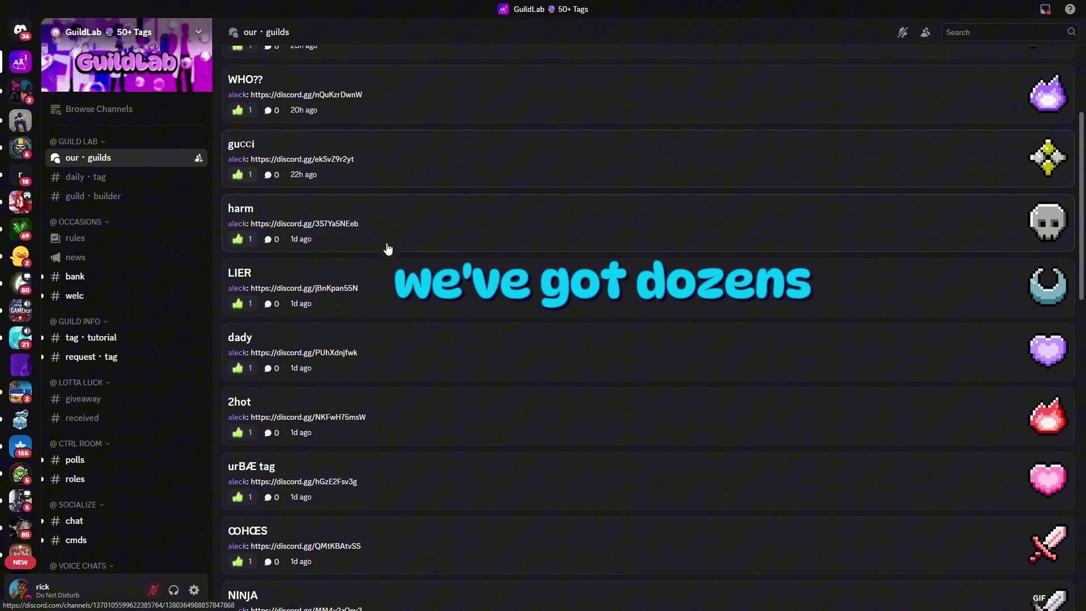
pyautogui.scroll(-3, 387, 250)
pyautogui.scroll(-3, 386, 248)
pyautogui.scroll(-3, 387, 245)
pyautogui.scroll(-3, 385, 245)
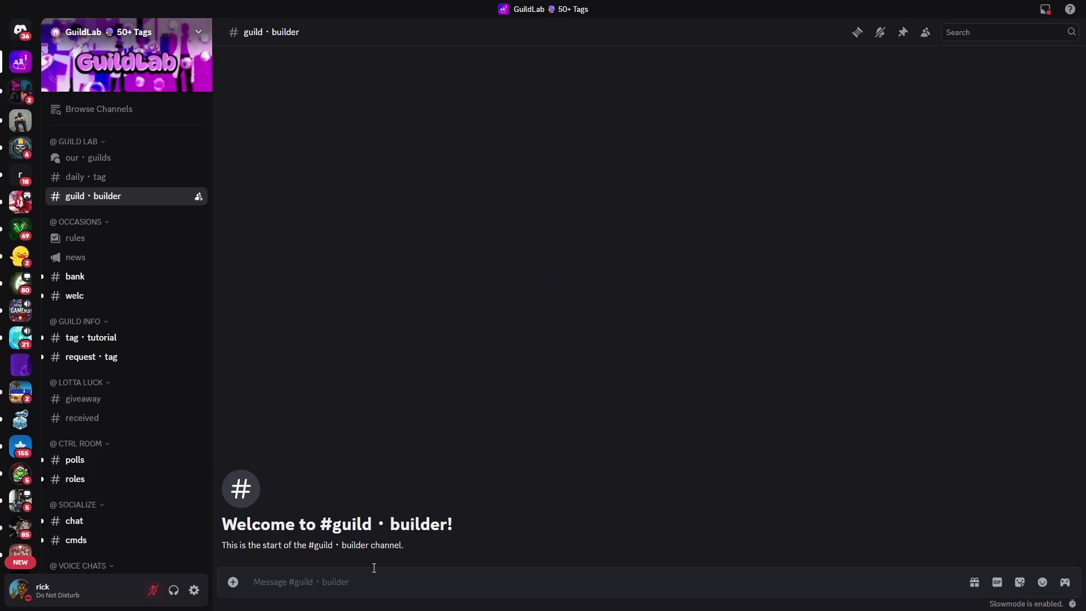
pyautogui.write('!guild')
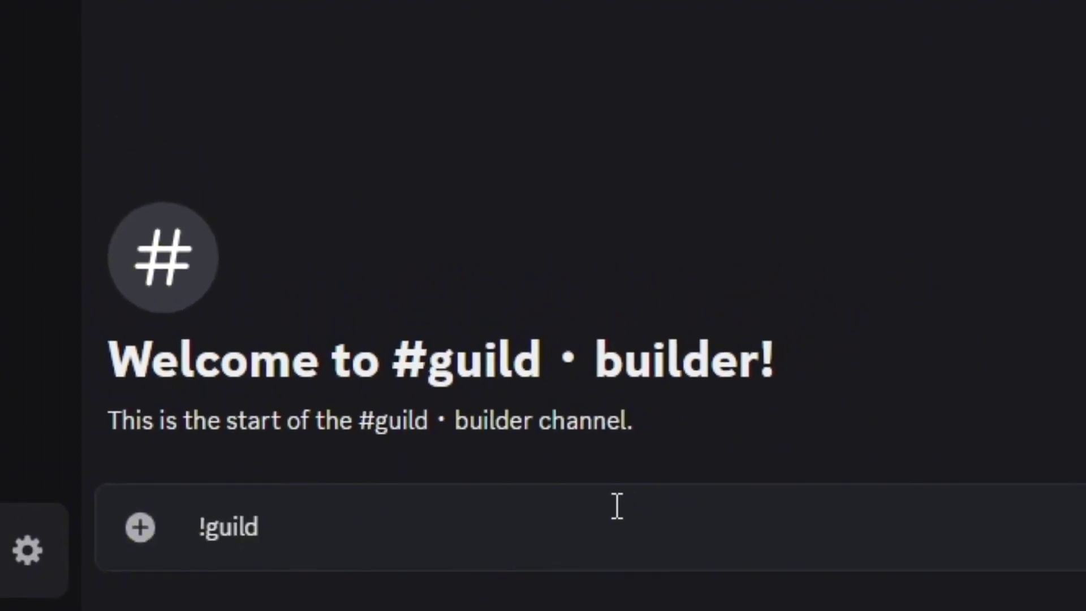
pyautogui.press('Return')
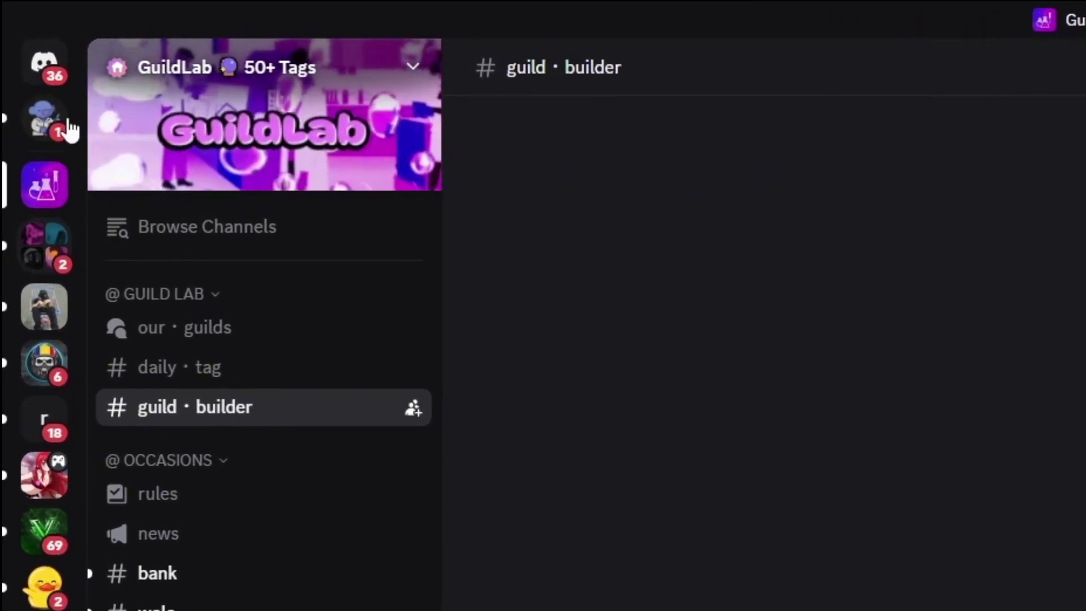
# Step: From the Guild Generator DM, join Guild #104 and open its Server Tag settings
pyautogui.click(66, 123)
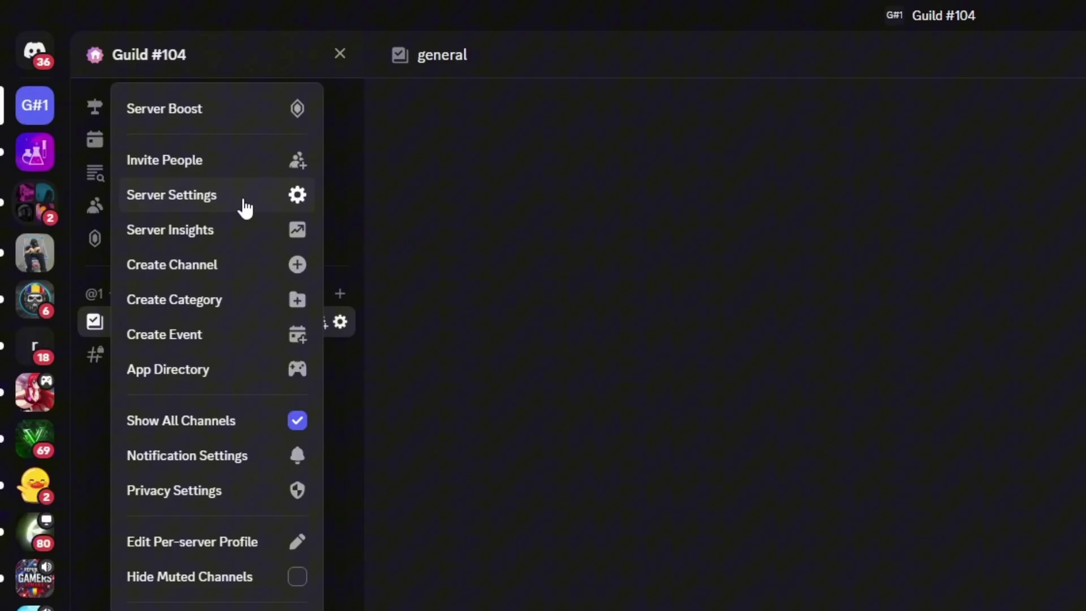
pyautogui.click(219, 178)
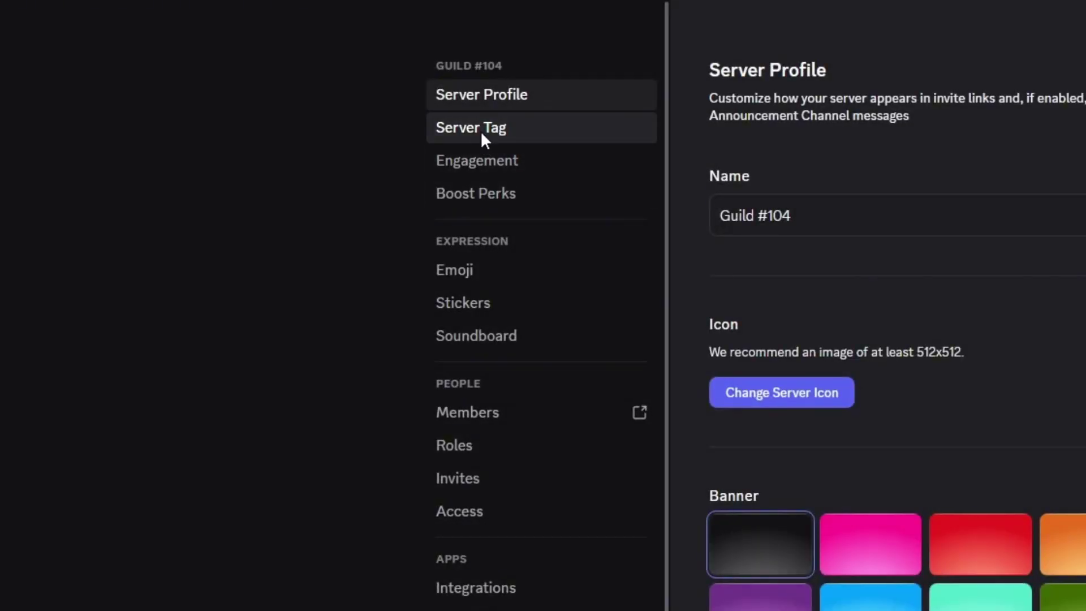
pyautogui.click(481, 131)
# Step: Name the Guild #104 tag RICK with a green leaf badge and adopt it
pyautogui.click(559, 145)
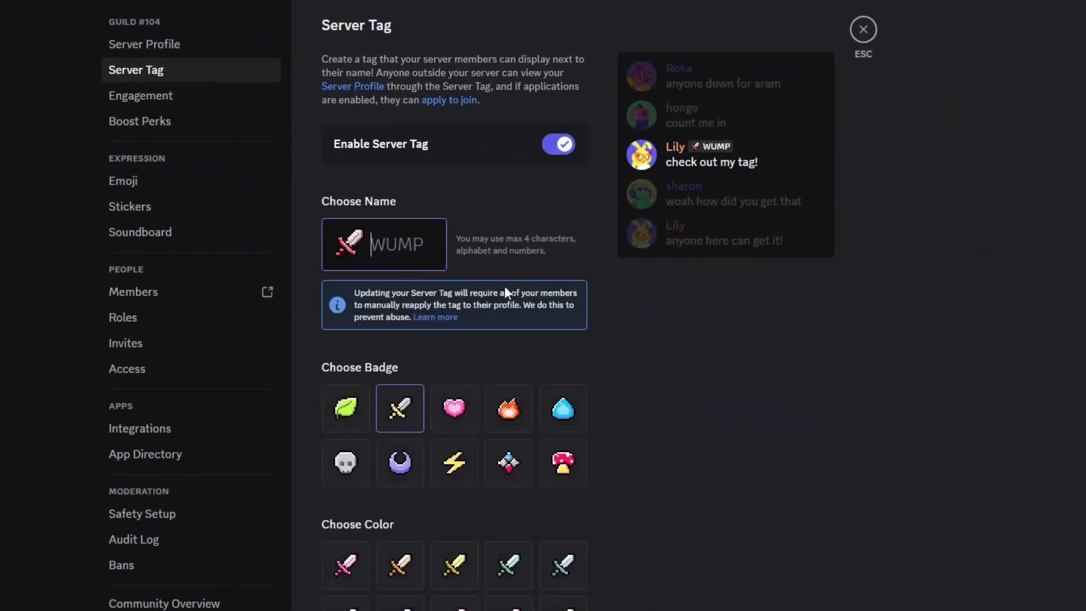
pyautogui.write('RIC')
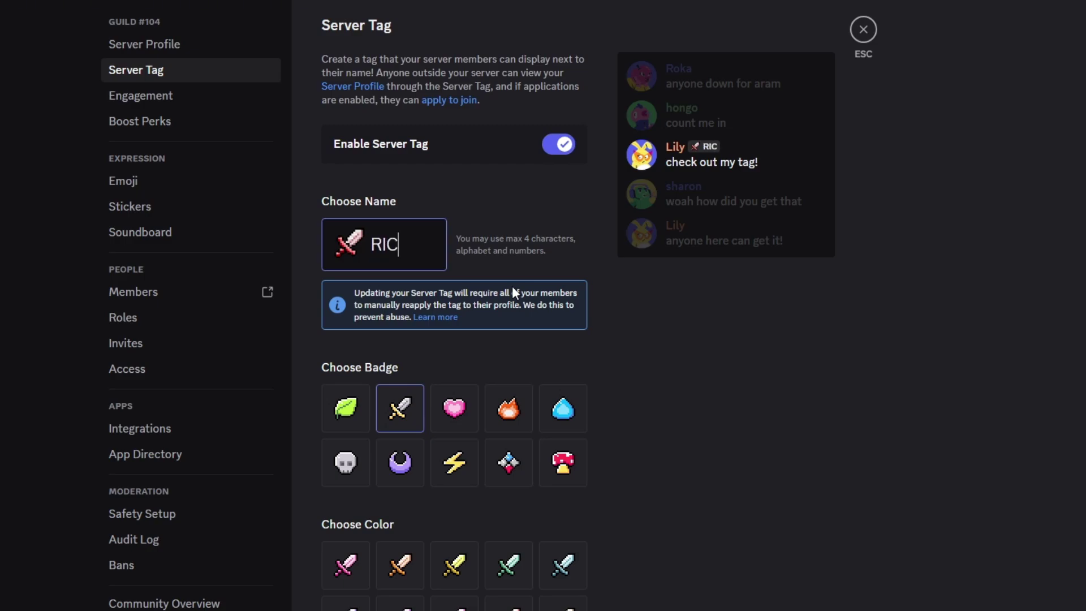
pyautogui.write('K')
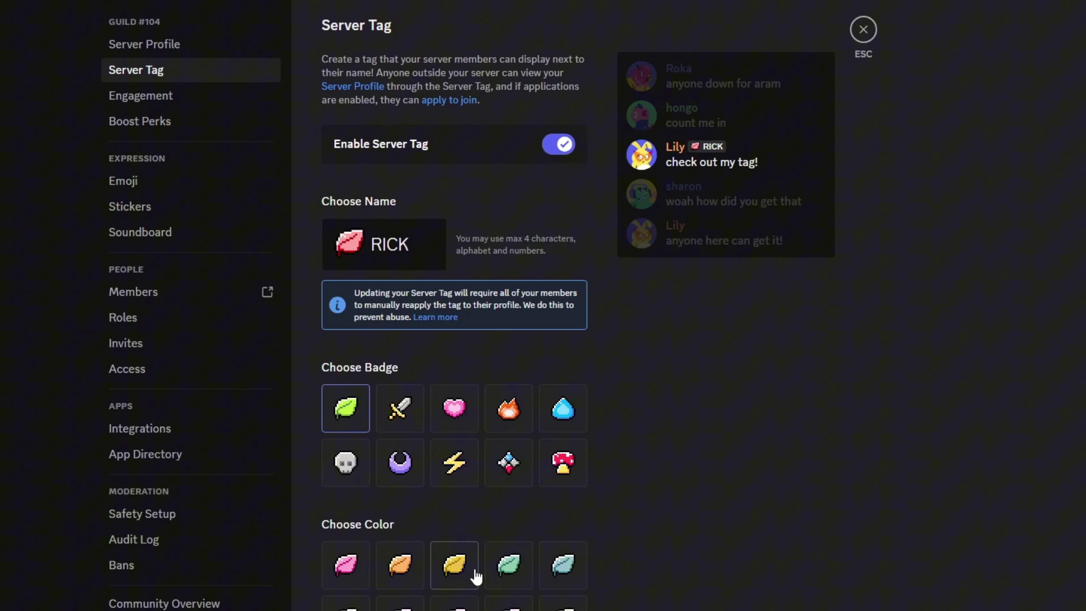
pyautogui.click(509, 564)
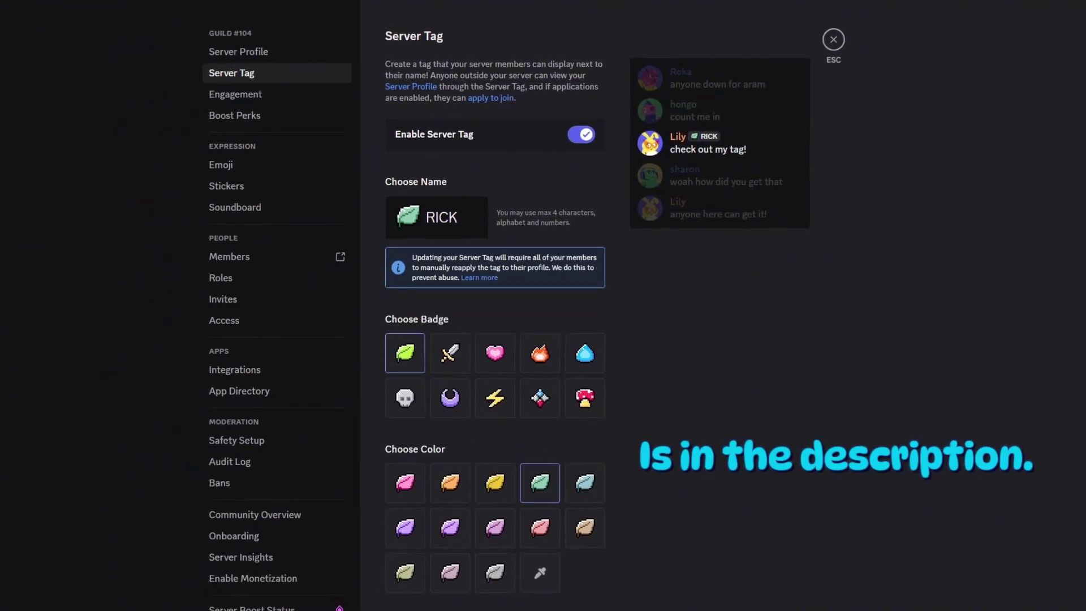
pyautogui.click(759, 585)
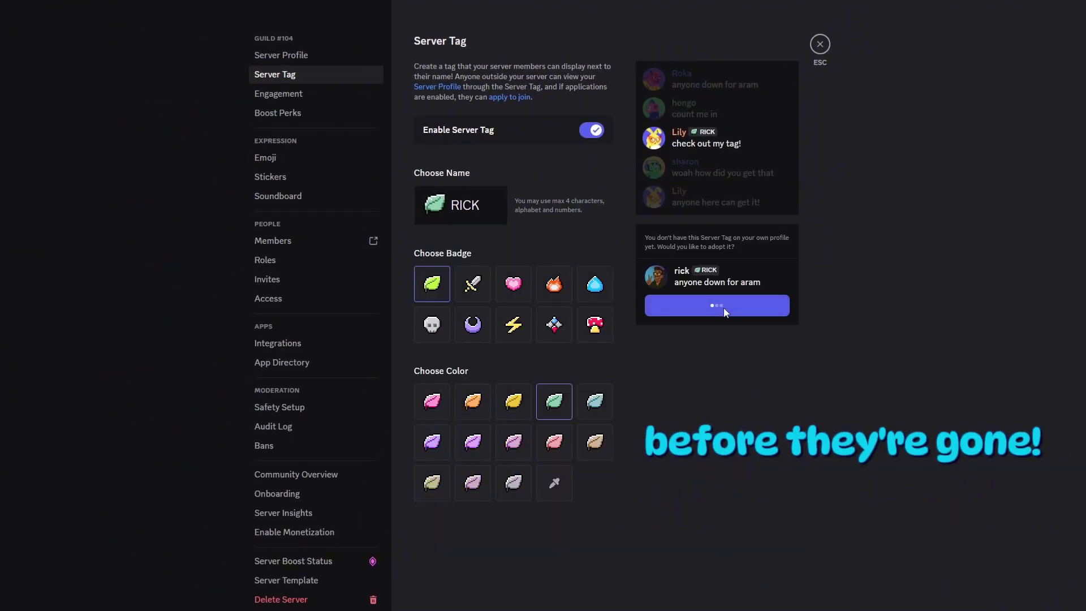